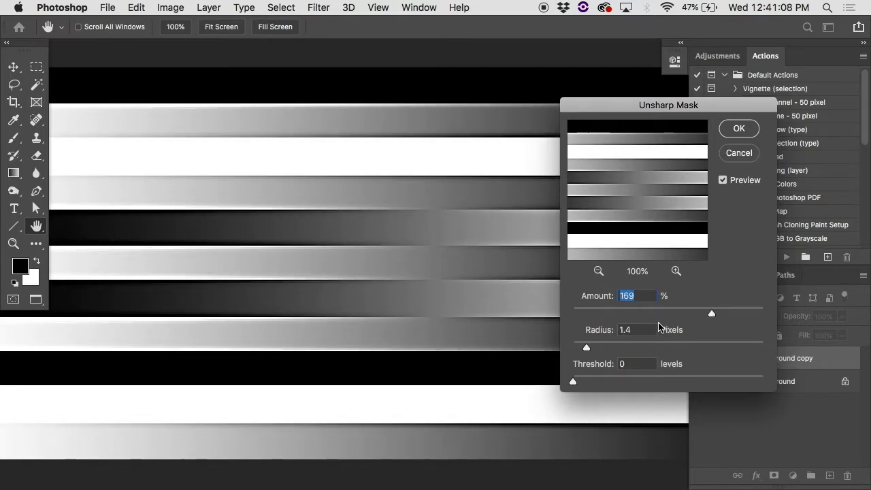
Try Unsharp Mask on the test stripes with the Amount at 500% and Radius values of 1.8 and 0.3 pixels
mouse_move(586, 348)
mouse_down()
mouse_move(607, 353)
mouse_move(590, 352)
mouse_up()
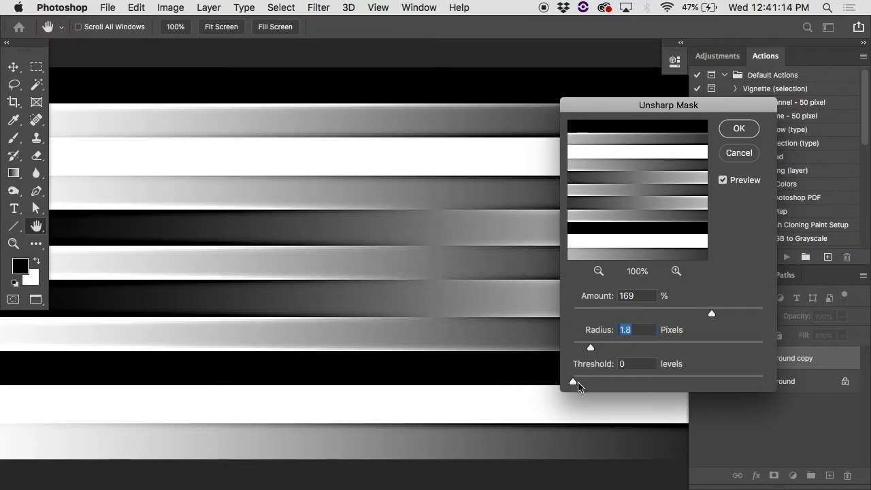
key(super+equal)
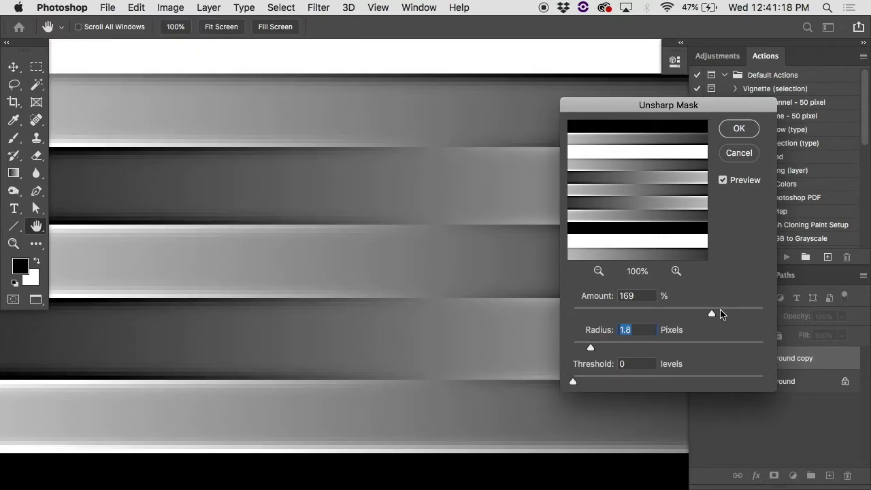
drag(725, 311, 763, 313)
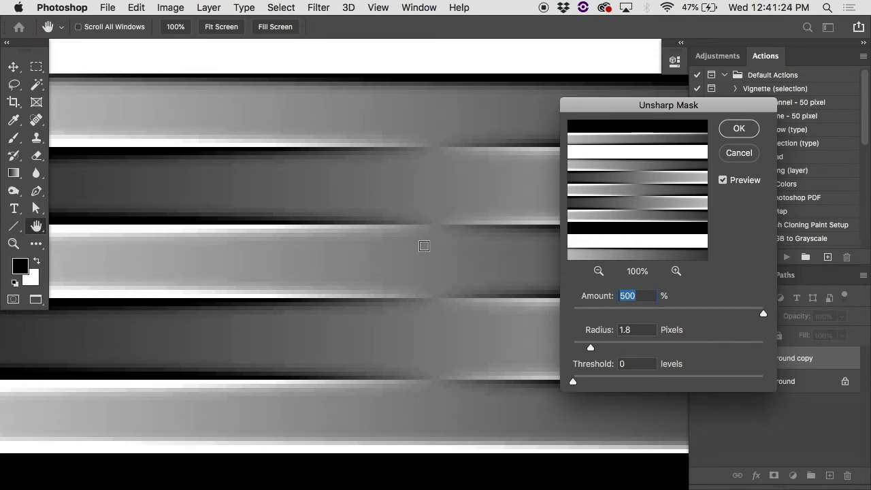
drag(591, 347, 576, 348)
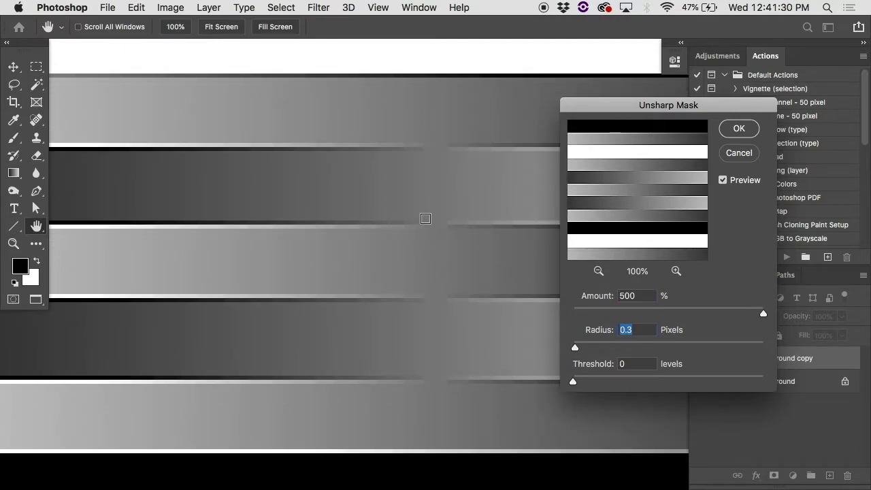
Try an Unsharp Mask Threshold of 60 levels on the test stripes and cancel the filter
click(573, 383)
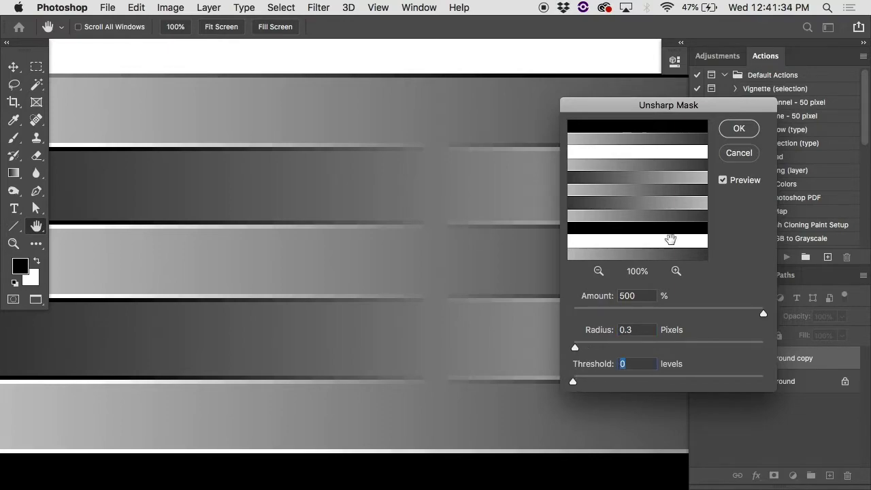
click(727, 190)
click(727, 190)
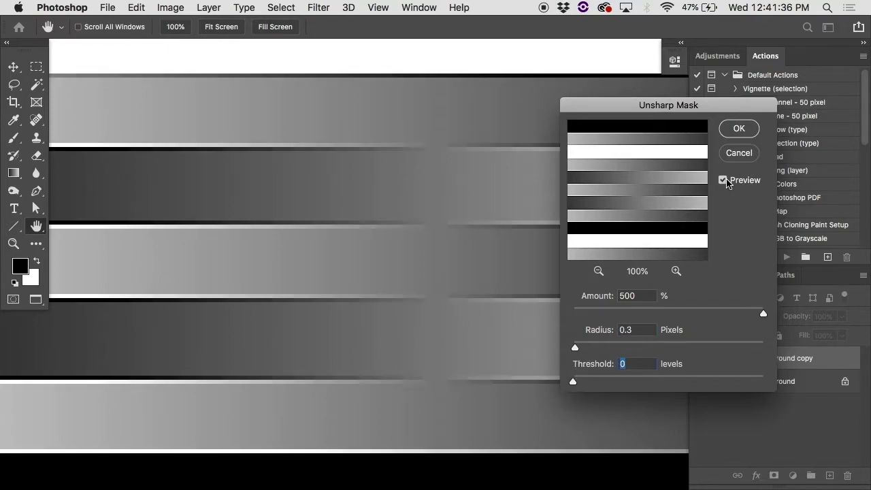
click(636, 381)
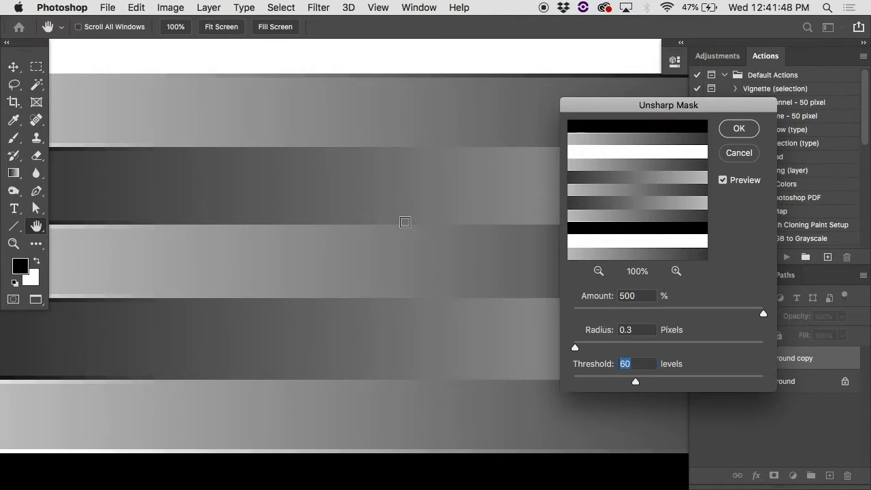
key(super+minus)
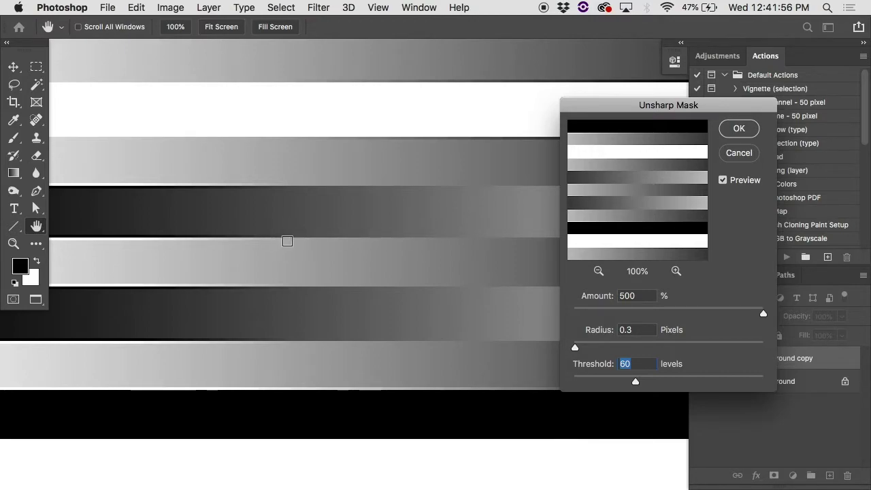
key(Escape)
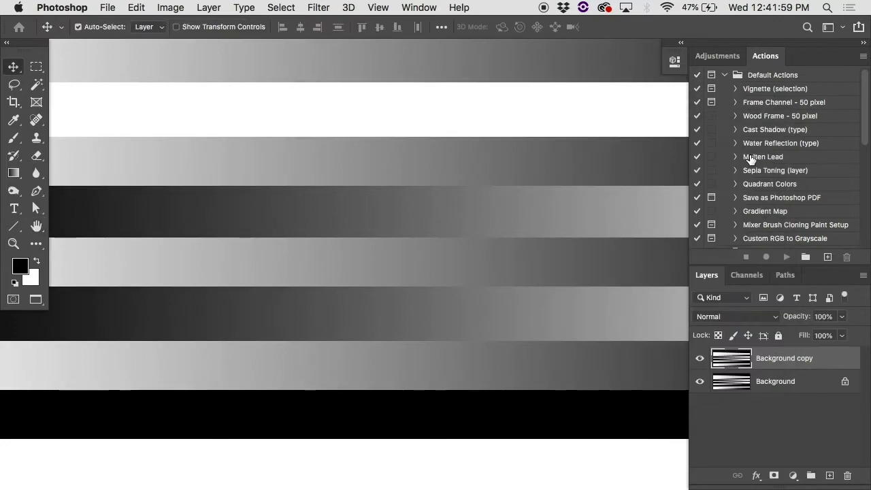
Switch to Finder and open SharpeningDemo.psd from the Sharpening Review folder inside FOTO153 Week 2
key(super+o)
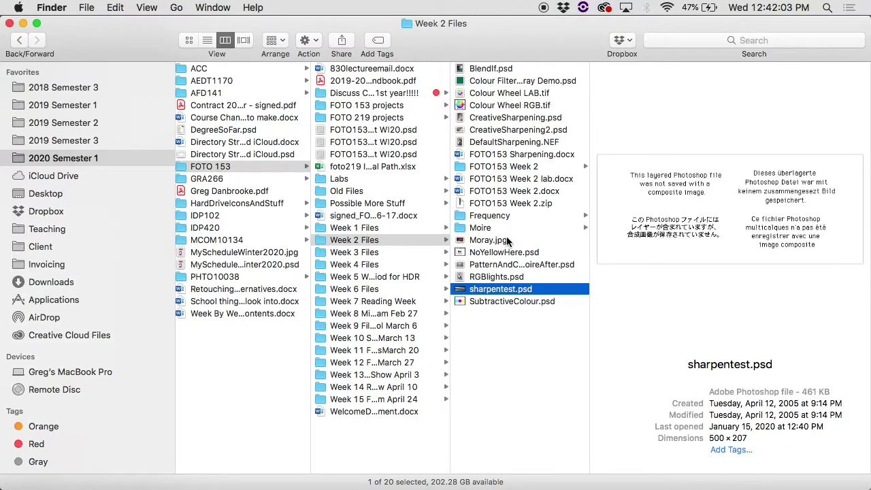
click(552, 167)
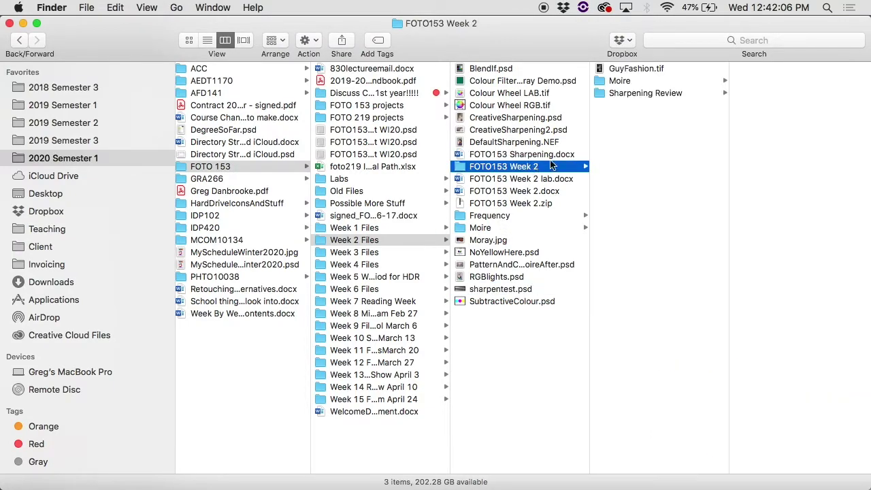
click(643, 93)
click(759, 81)
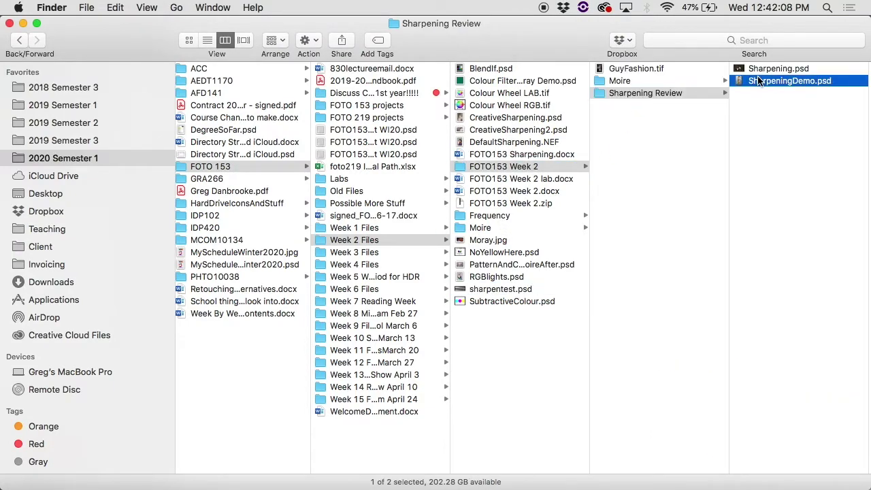
double_click(759, 81)
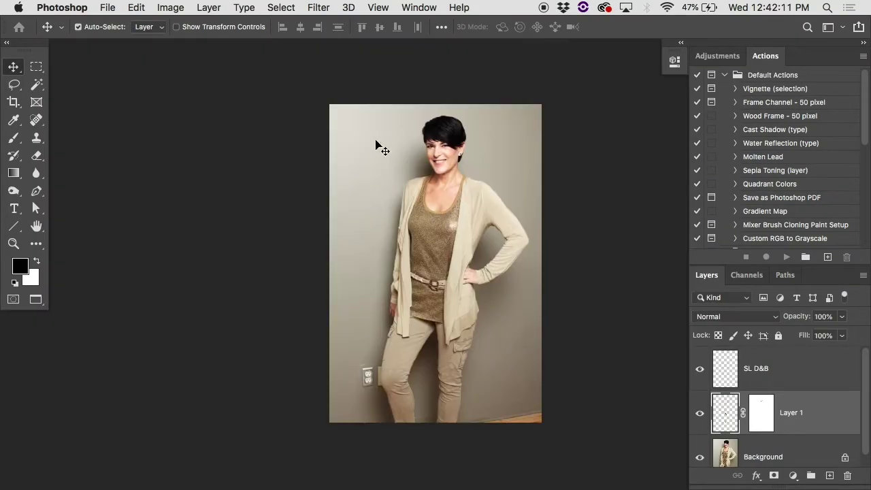
Examine the portrait's hair edges, fringe and eyes up close
drag(382, 148, 389, 55)
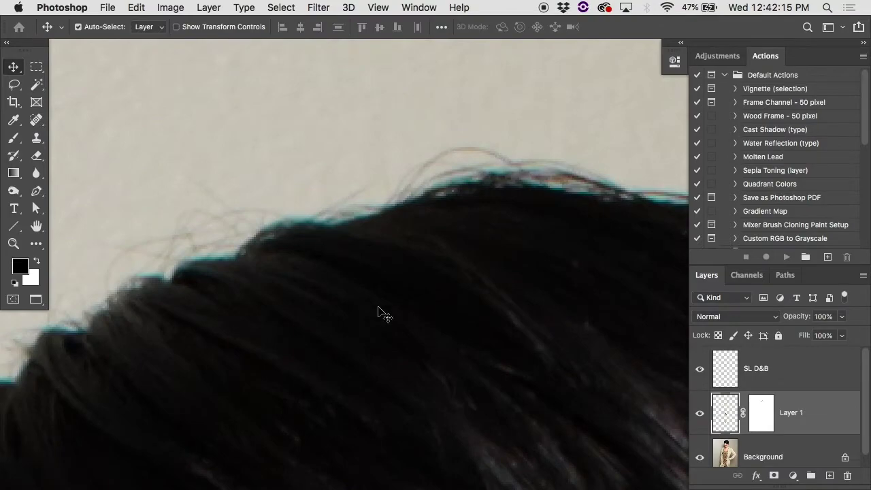
scroll(379, 312, down, 10)
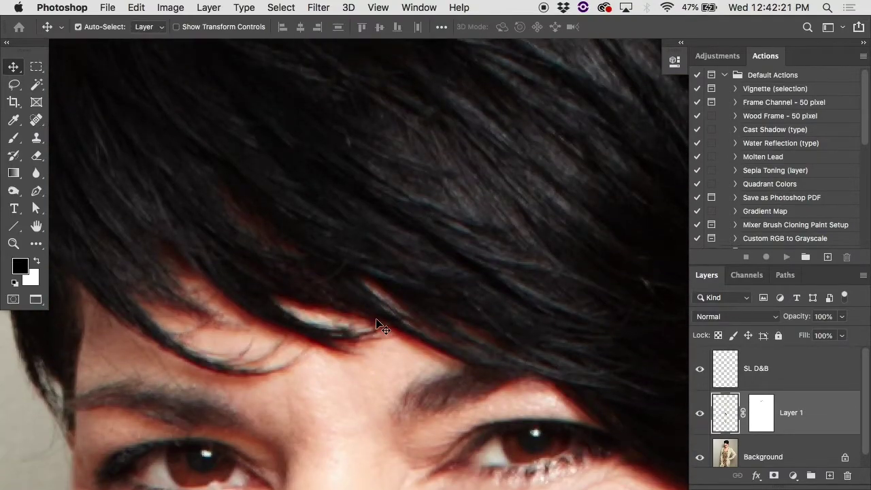
scroll(376, 325, up, 10)
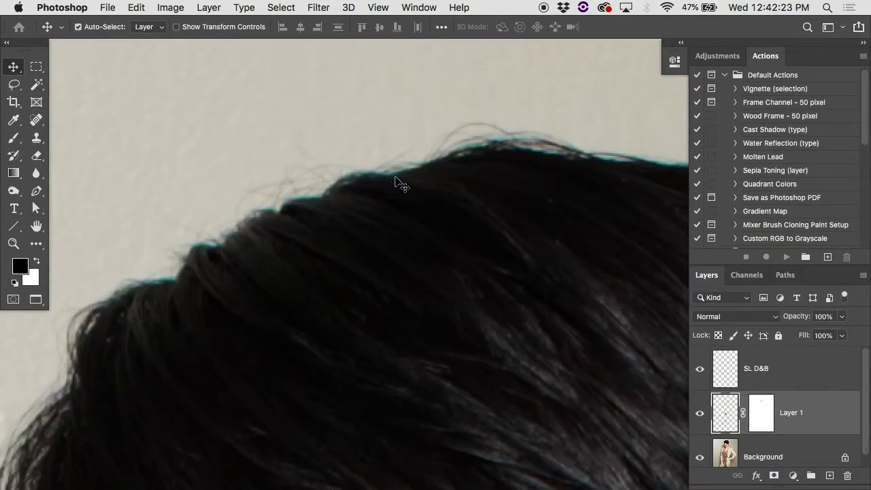
scroll(420, 181, down, 10)
scroll(422, 182, up, 4)
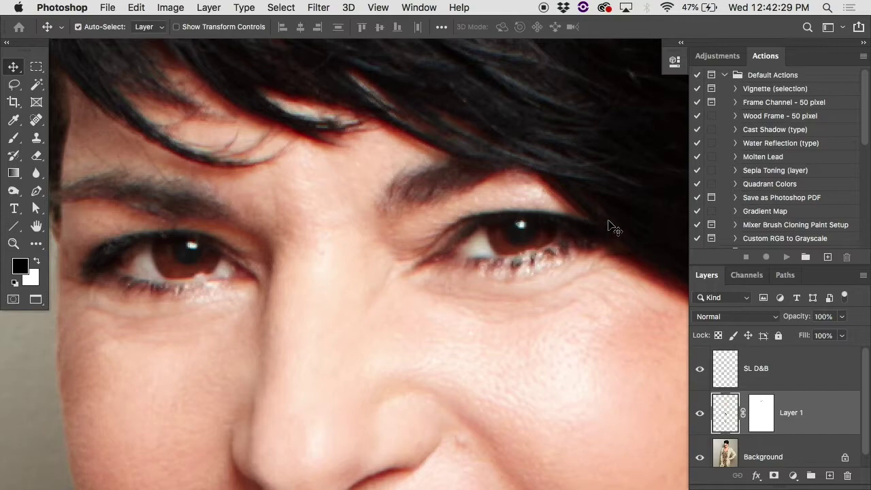
Isolate the Background layer and turn Layer 1 and SL D&B back on one at a time to compare the retouching
click(761, 376)
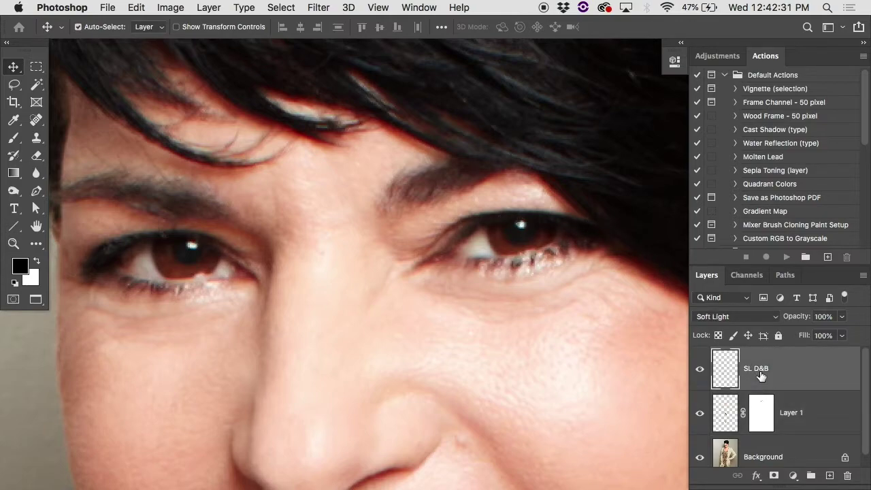
drag(783, 266, 780, 178)
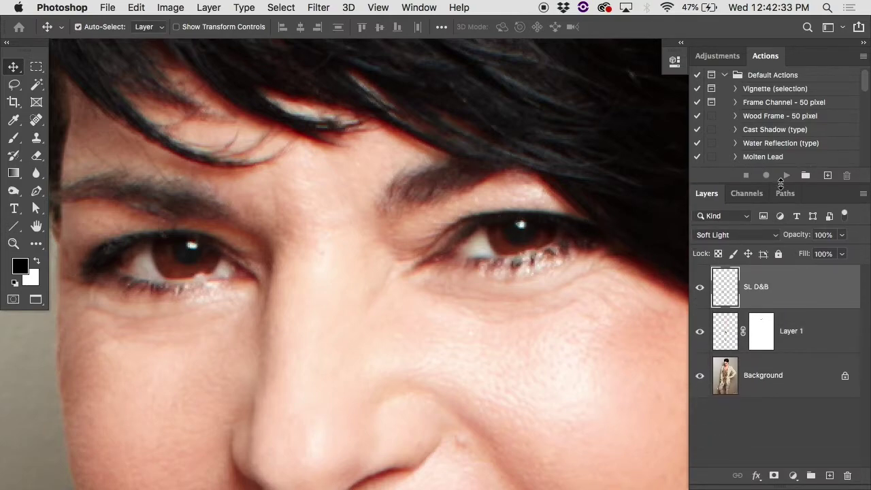
alt+click(700, 376)
scroll(561, 352, down, 3)
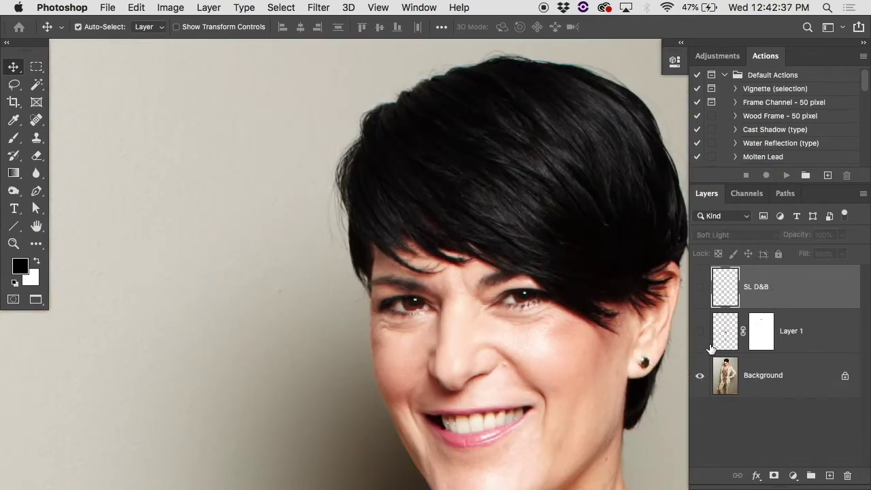
click(701, 332)
click(701, 332)
click(700, 332)
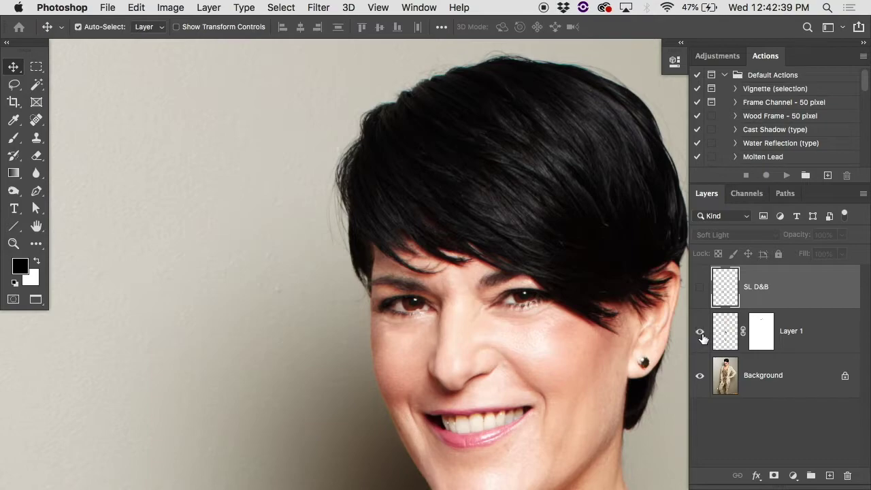
click(700, 287)
Toggle the SL D&B layer's visibility to compare its effect on the brown top and belt area
scroll(586, 316, down, 3)
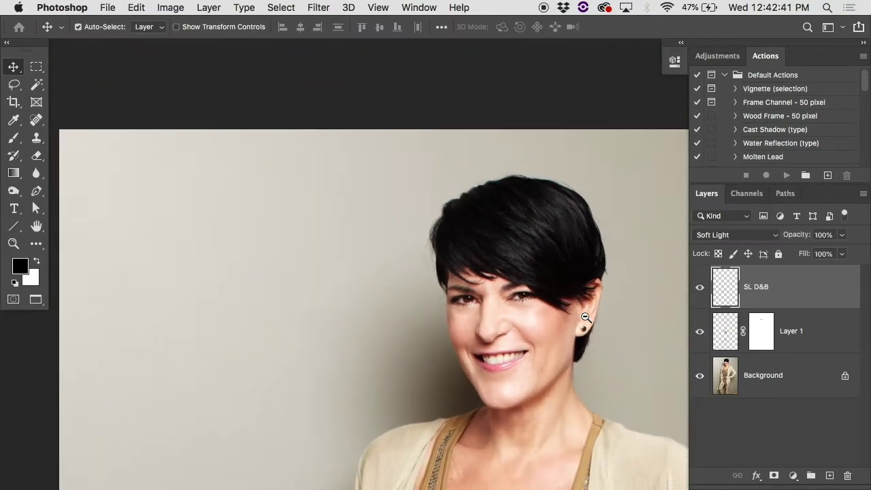
scroll(588, 320, up, 4)
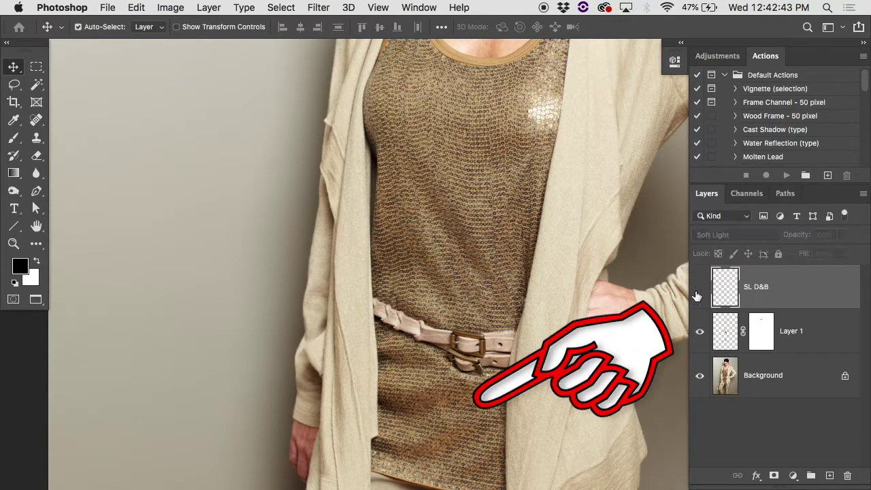
click(698, 290)
click(698, 288)
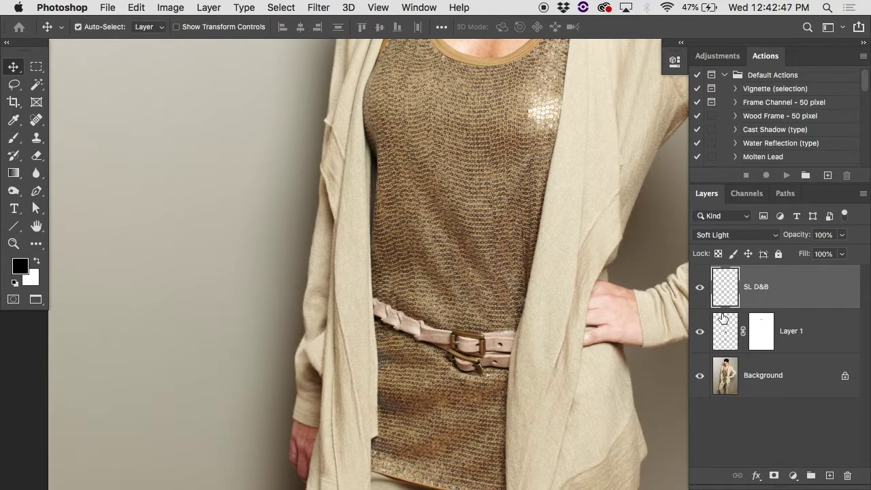
click(797, 334)
click(779, 382)
click(800, 341)
click(805, 297)
Try copying the merged content of the whole canvas and pasting it as a new layer above SL D&B
click(283, 6)
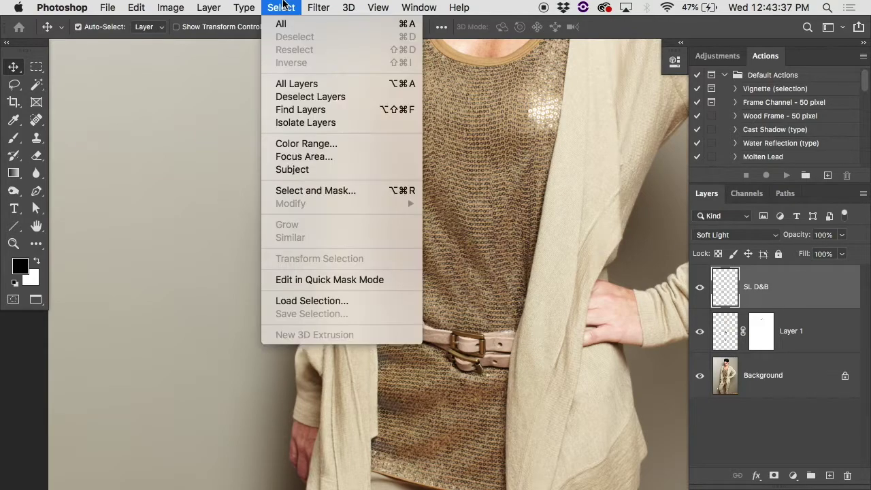
click(402, 24)
click(137, 7)
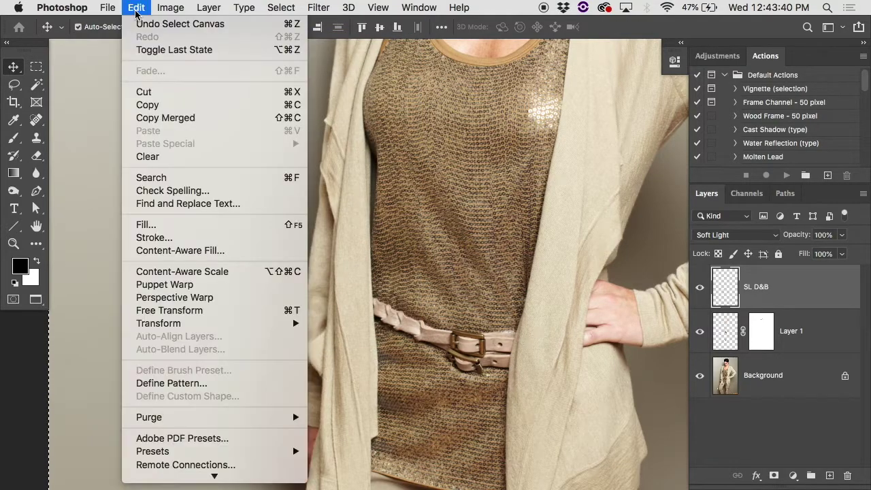
click(165, 117)
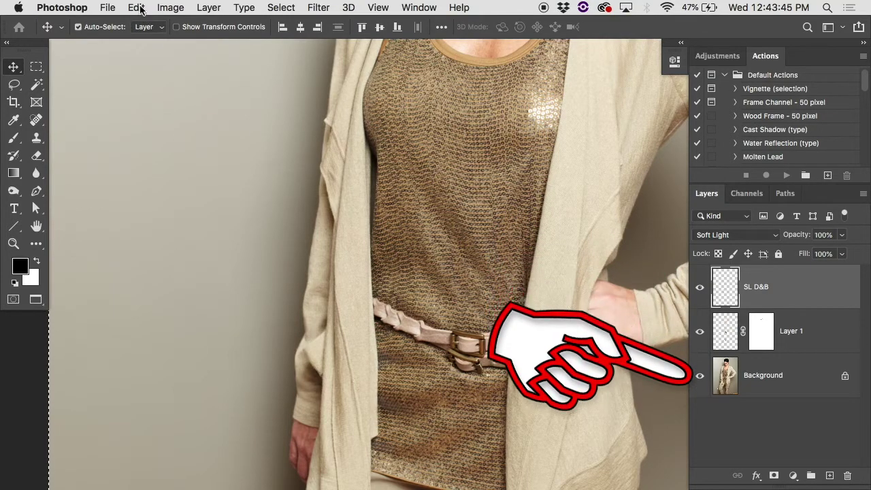
click(136, 8)
click(149, 131)
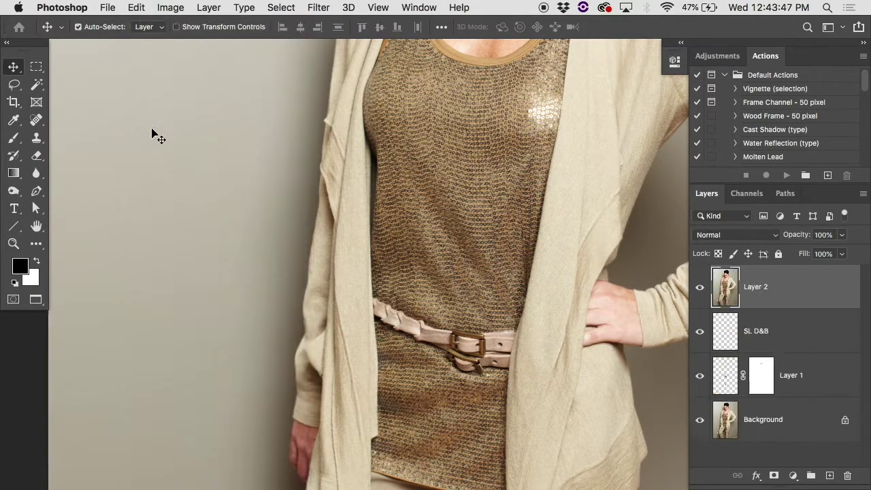
key(super+z)
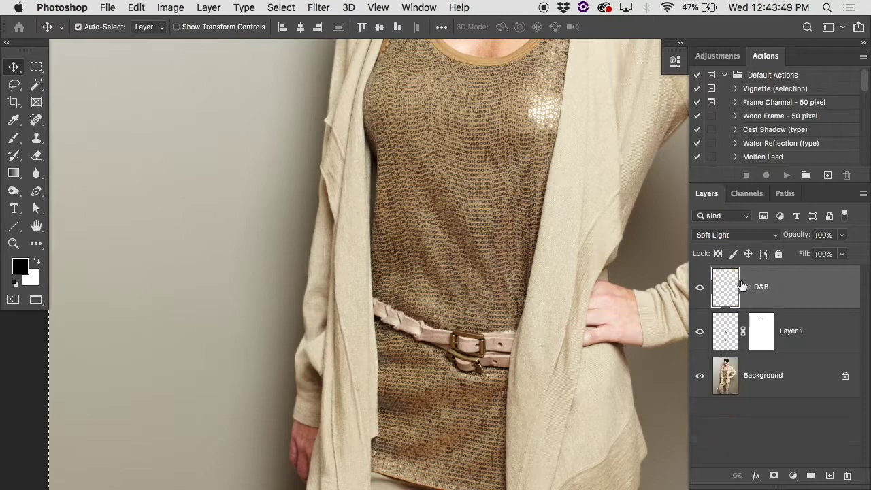
Stamp all visible layers into a new merged layer above SL D&B
alt+click(582, 263)
scroll(584, 266, right, 2)
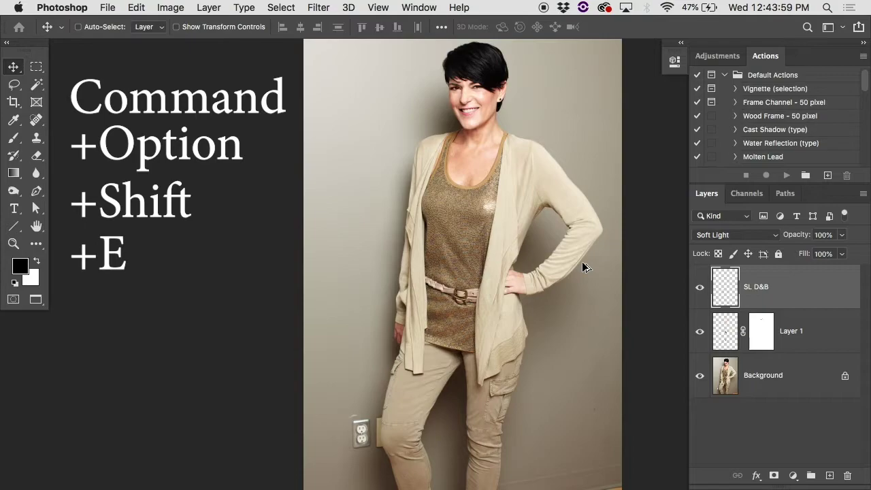
key(cmd+alt+shift+e)
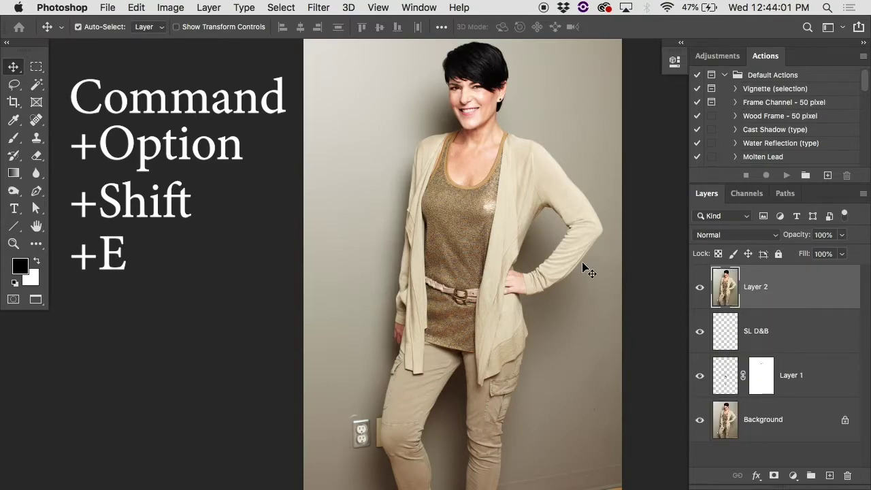
Sharpen Layer 2 with Unsharp Mask at amount 435%, radius 1.6 pixels and threshold 0, and compare the eye with the layer off and on
scroll(486, 91, up, 6)
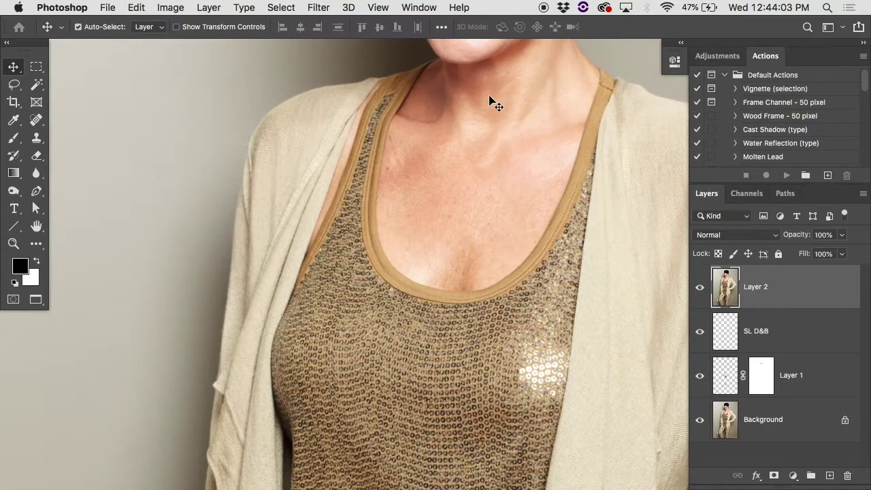
scroll(465, 139, up, 5)
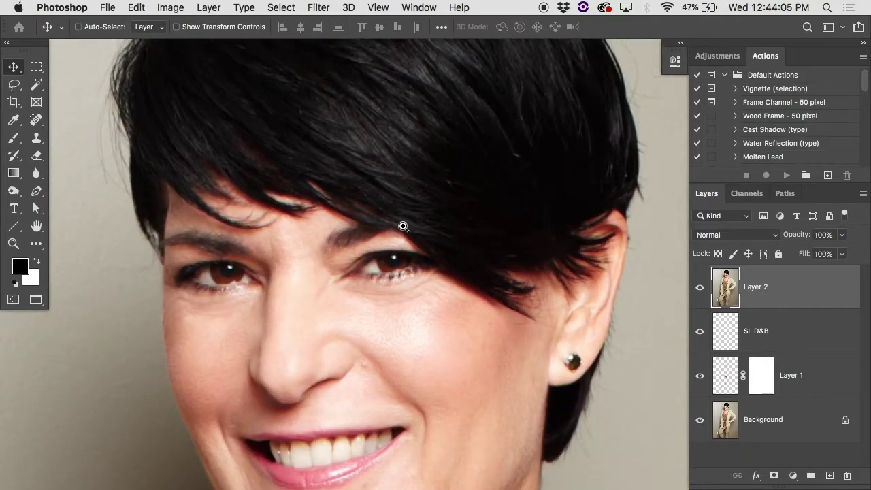
scroll(405, 229, up, 4)
scroll(406, 232, down, 2)
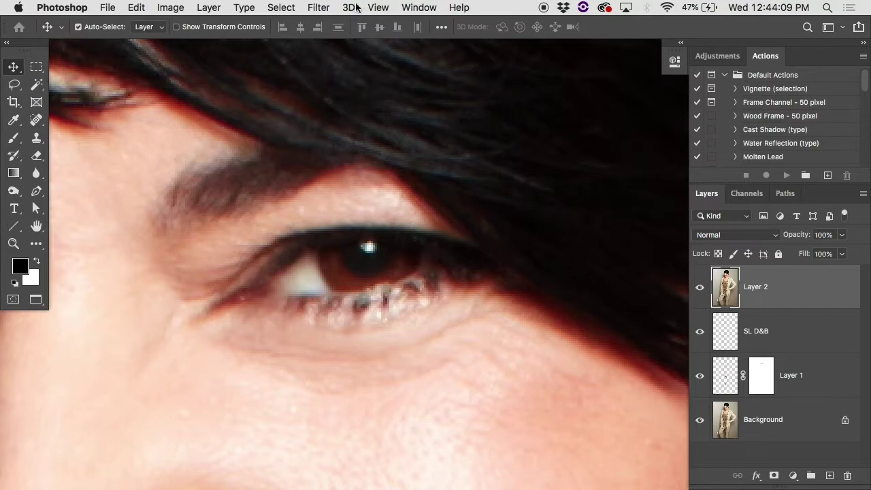
click(322, 8)
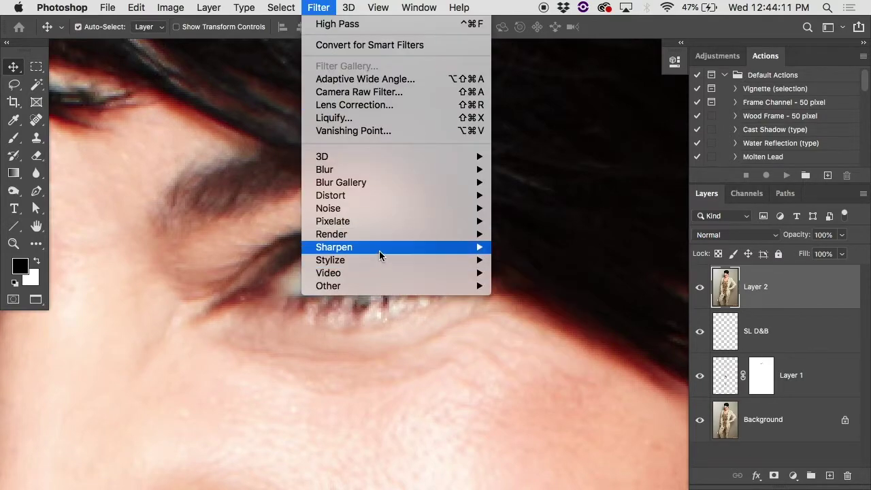
mouse_move(379, 249)
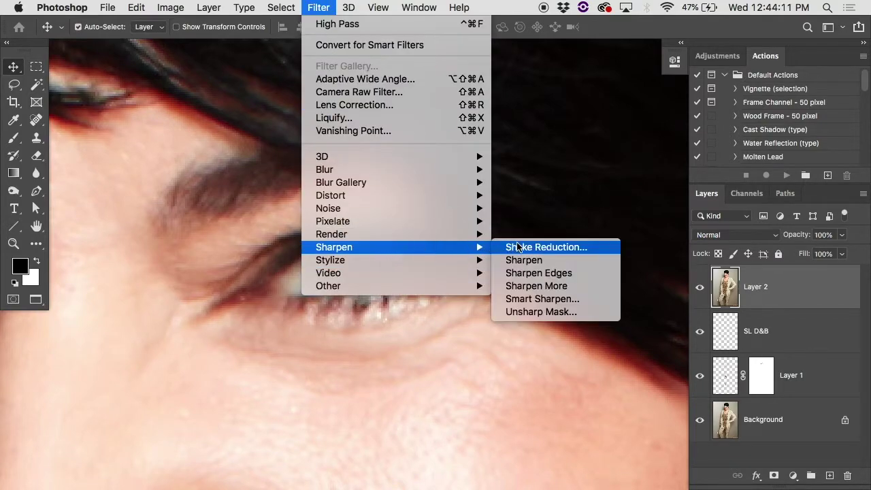
click(529, 313)
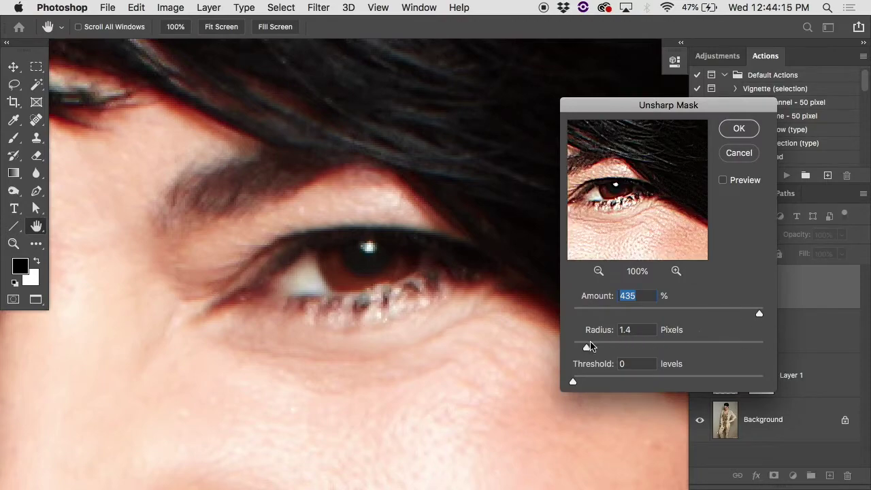
drag(590, 349, 591, 349)
click(724, 180)
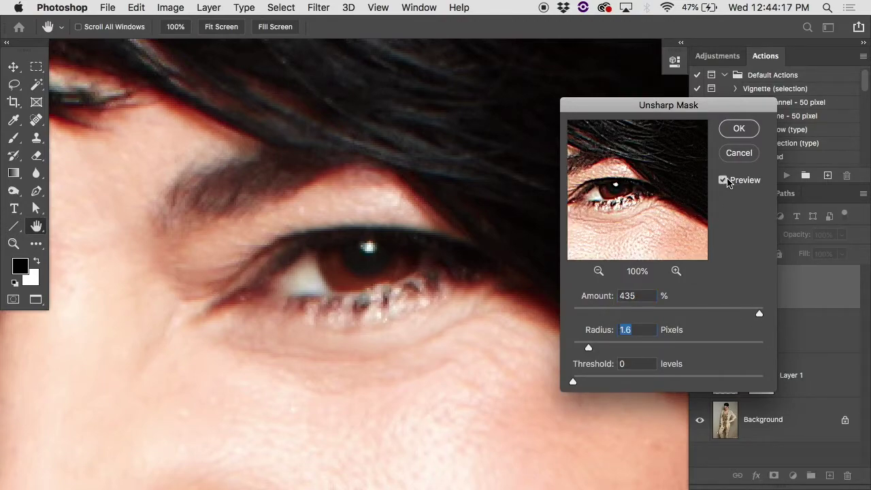
click(739, 129)
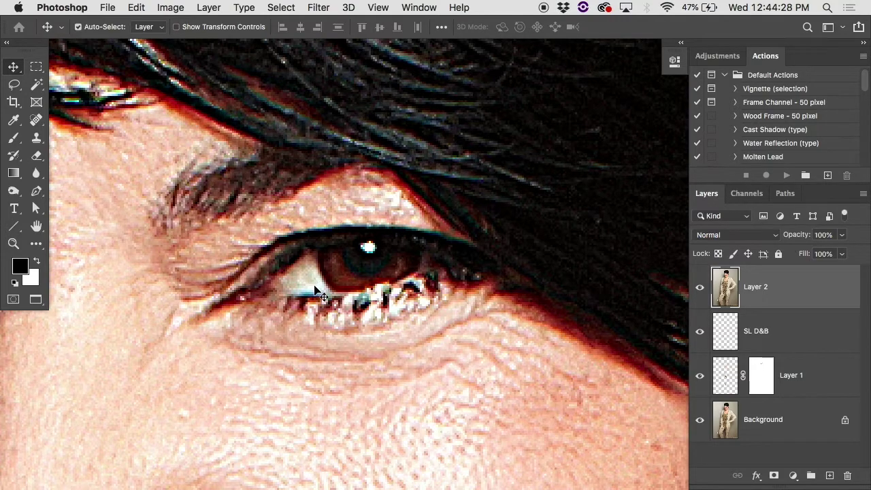
click(702, 286)
click(701, 286)
Inspect the sharpened Red, Green and Blue channels individually, restore the RGB composite, and hide Layer 2
click(742, 195)
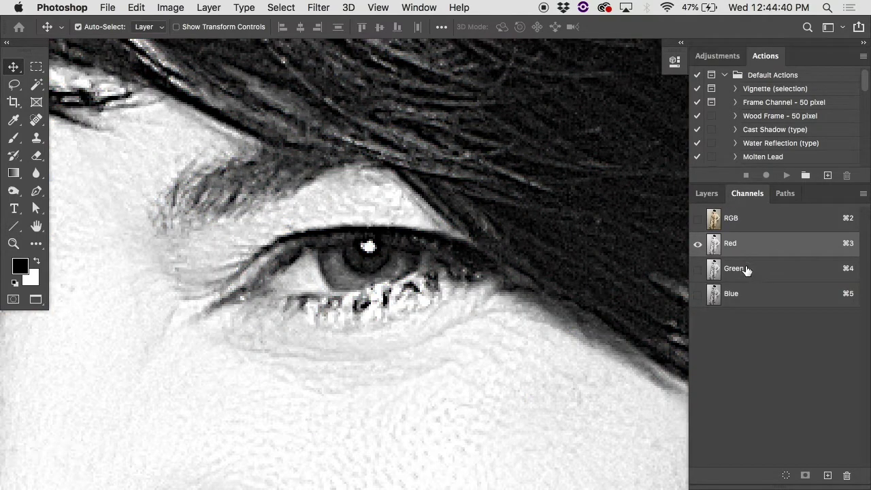
click(744, 271)
click(744, 296)
click(757, 245)
click(754, 268)
click(754, 294)
click(752, 219)
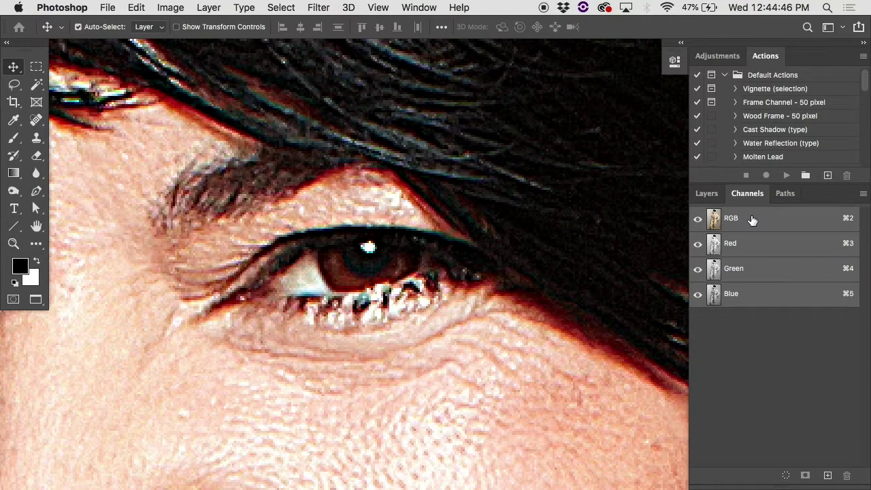
click(706, 193)
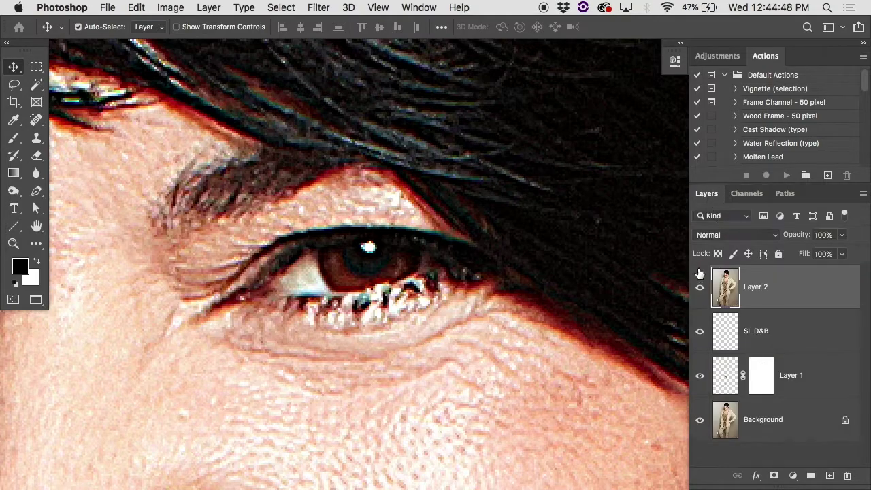
click(699, 284)
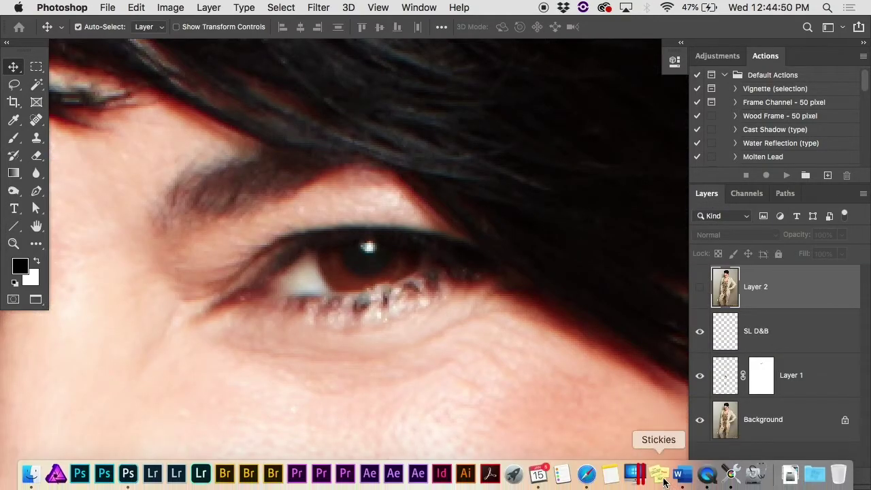
Switch to ColorSync Utility and rotate the Adobe RGB (1998) Lab plot, comparing it with the Generic Gray Gamma 2.2 Profile
click(733, 474)
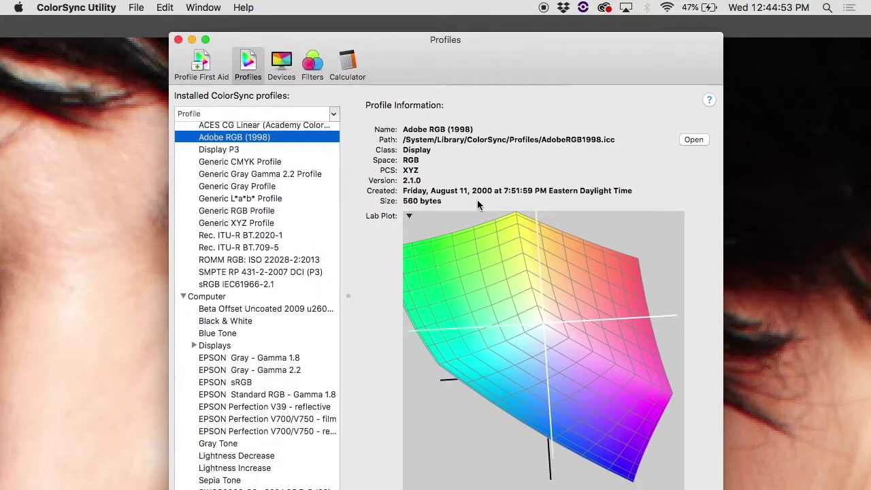
drag(485, 203, 495, 229)
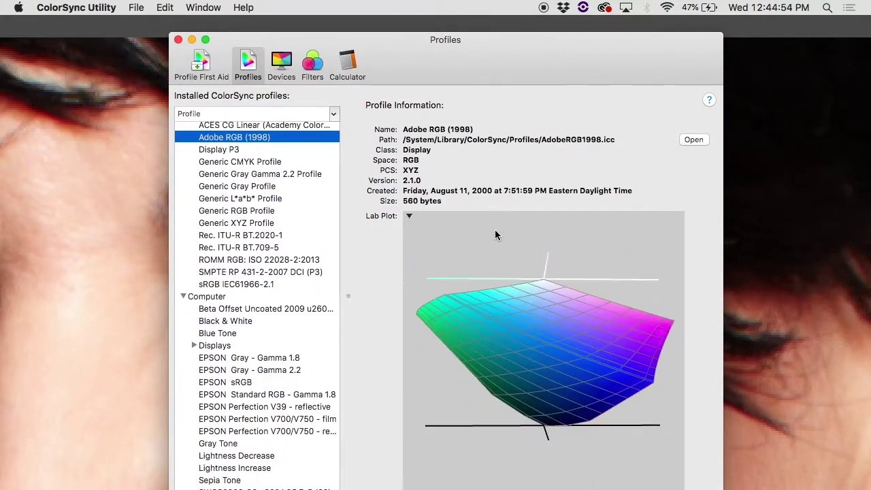
click(265, 175)
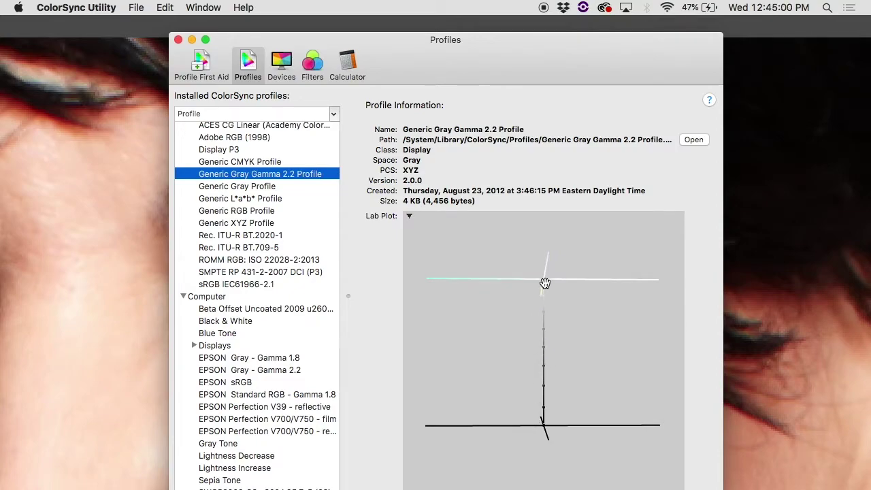
click(250, 138)
drag(529, 317, 558, 398)
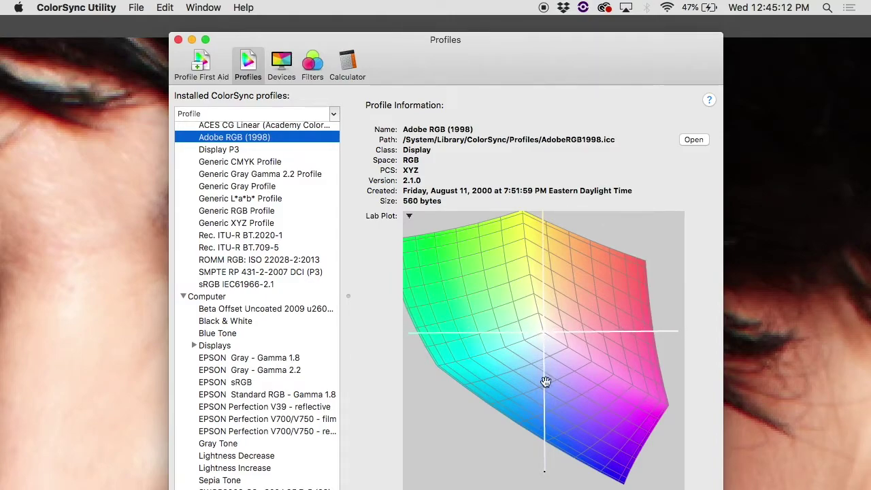
drag(544, 326, 540, 370)
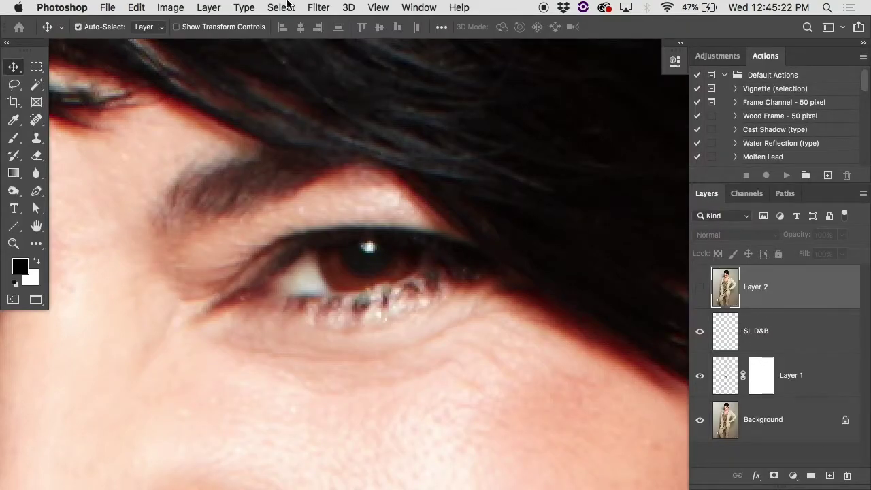
Return to Photoshop and convert the portrait to Lab Color mode without flattening its layers
click(170, 8)
mouse_move(215, 25)
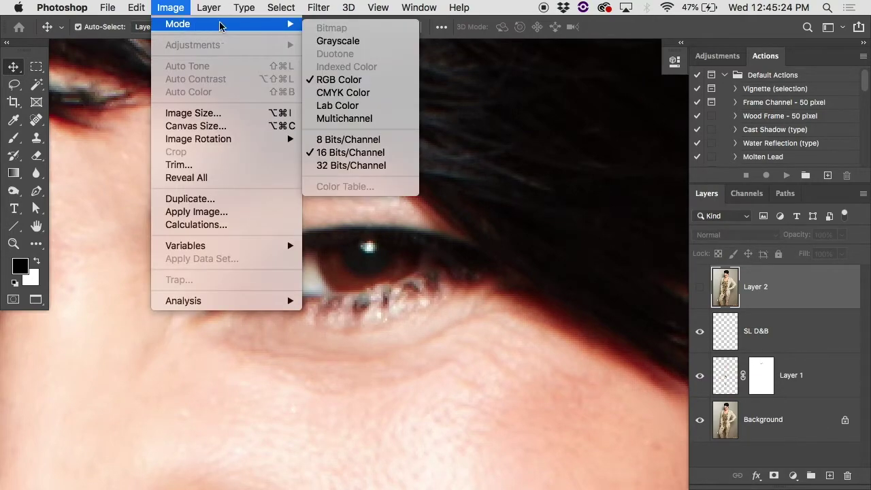
click(338, 106)
click(390, 192)
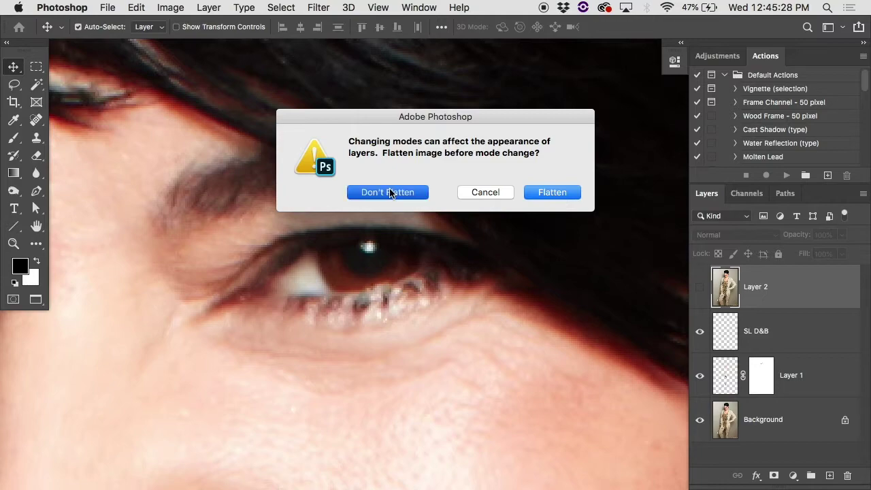
Examine the Lightness, a and b channels one at a time around the eye, and restore the Lab composite
click(747, 196)
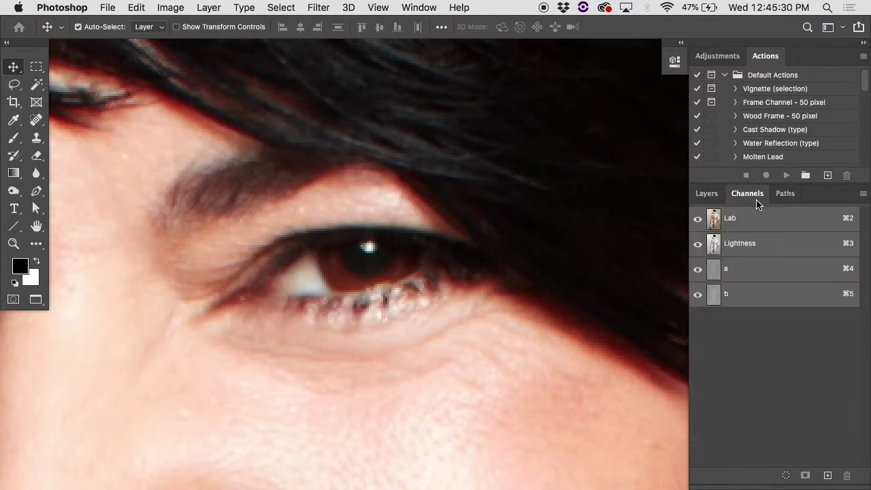
click(742, 243)
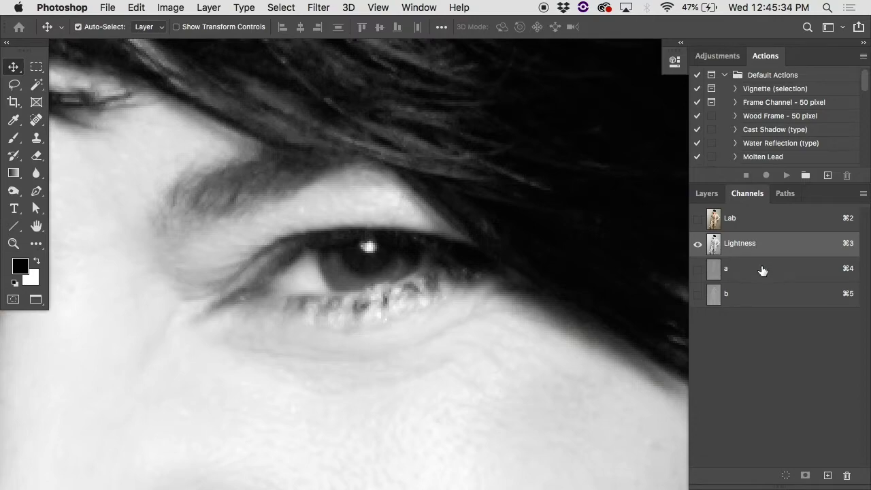
click(762, 271)
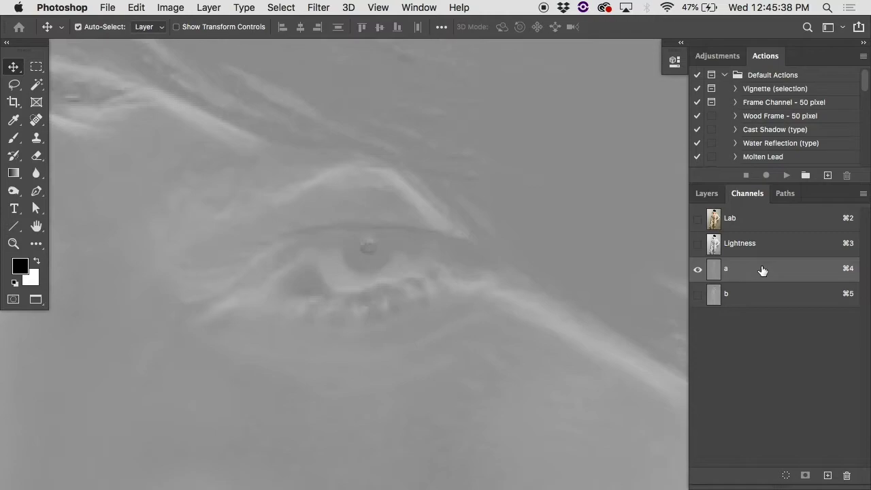
click(753, 293)
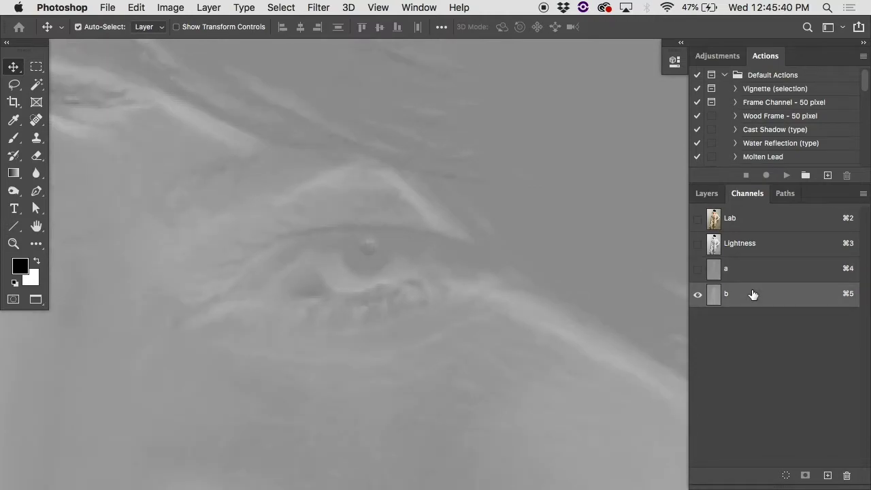
click(744, 270)
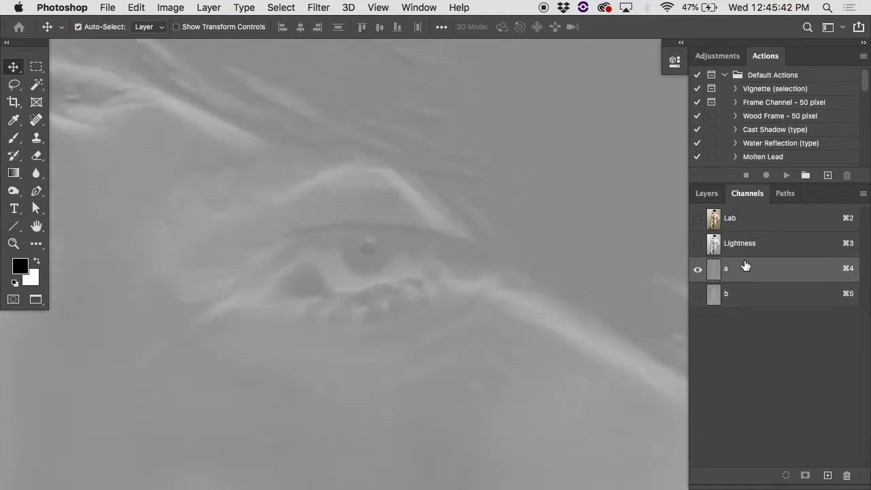
click(745, 252)
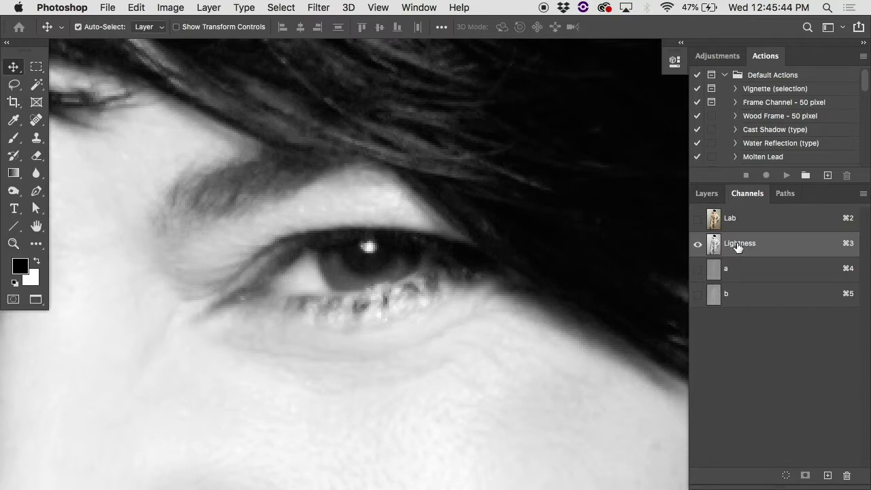
click(742, 218)
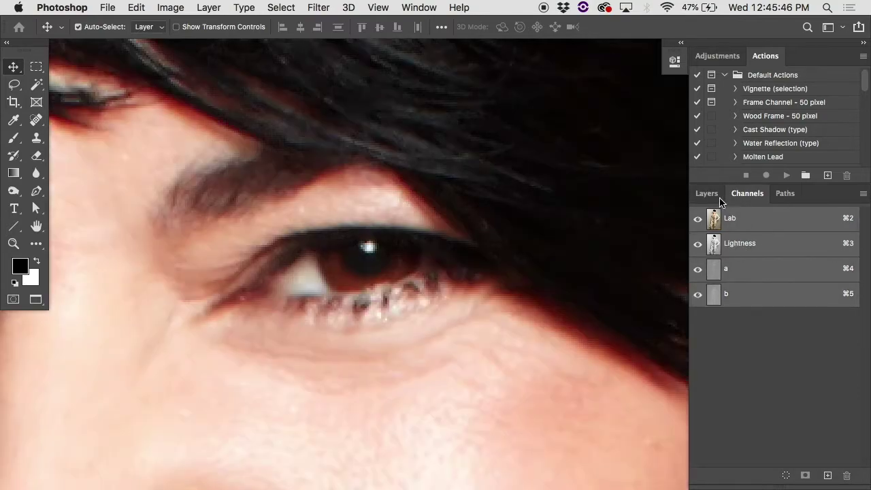
Stamp all visible layers into a new merged layer directly above SL D&B, leaving Layer 2 hidden
click(707, 193)
click(777, 321)
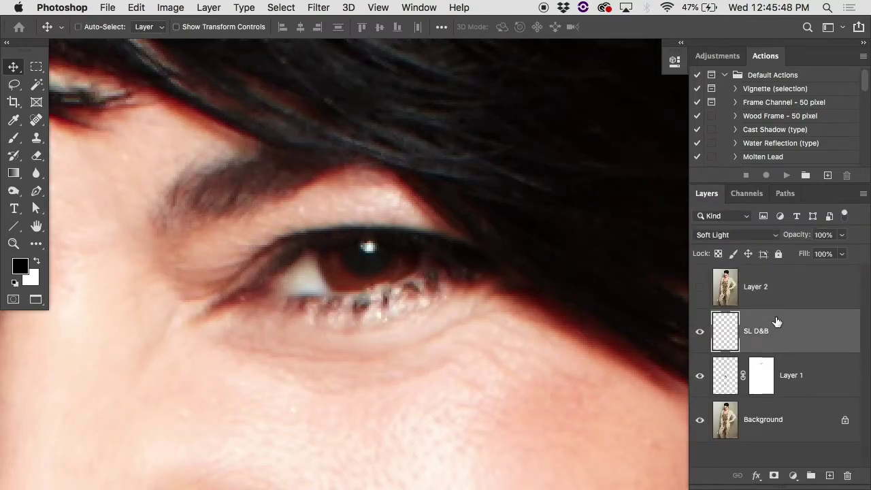
key(super+alt+shift+e)
Sharpen only the new layer's Lightness channel with Unsharp Mask at 435%, radius 1.6 pixels and threshold 0, and restore the Lab composite
click(747, 193)
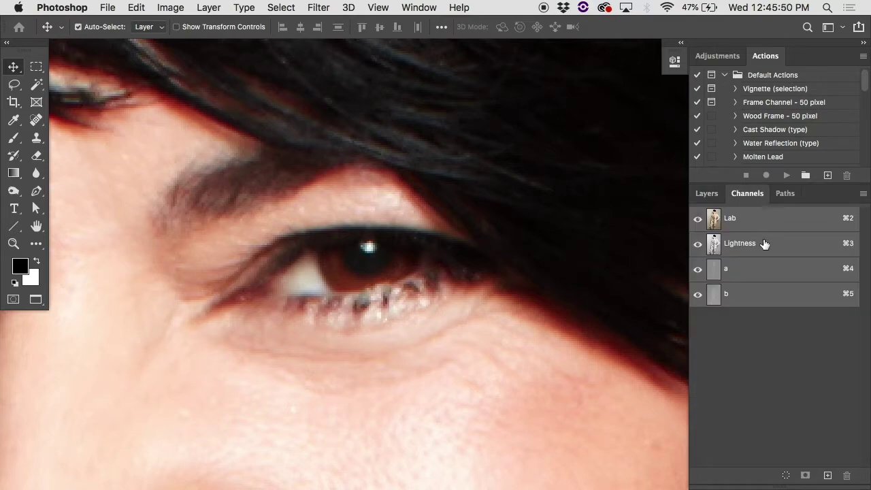
click(742, 244)
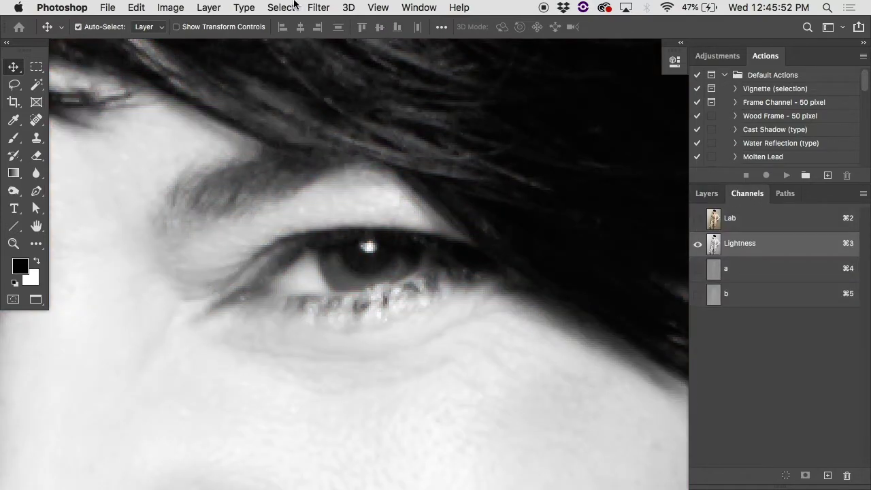
click(304, 6)
mouse_move(356, 247)
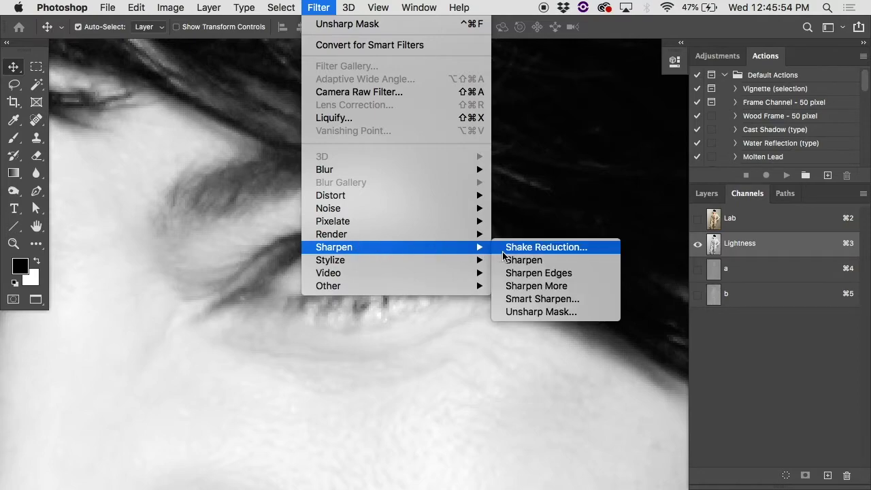
click(527, 312)
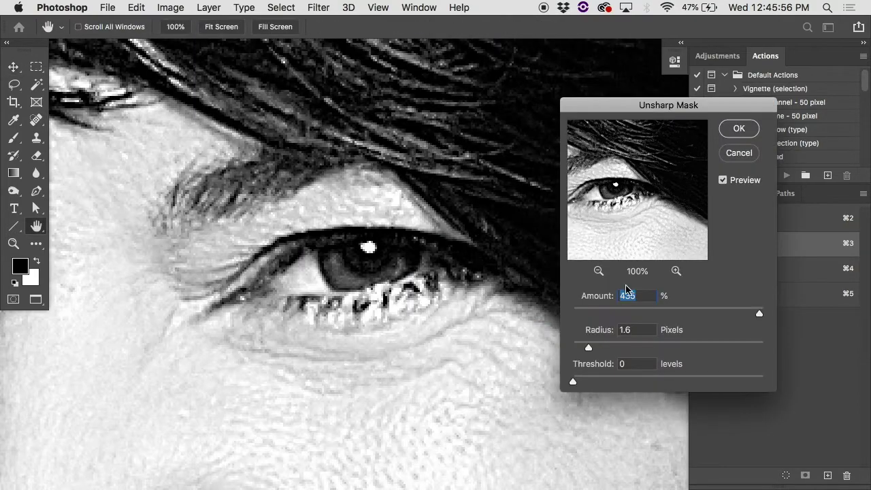
click(737, 129)
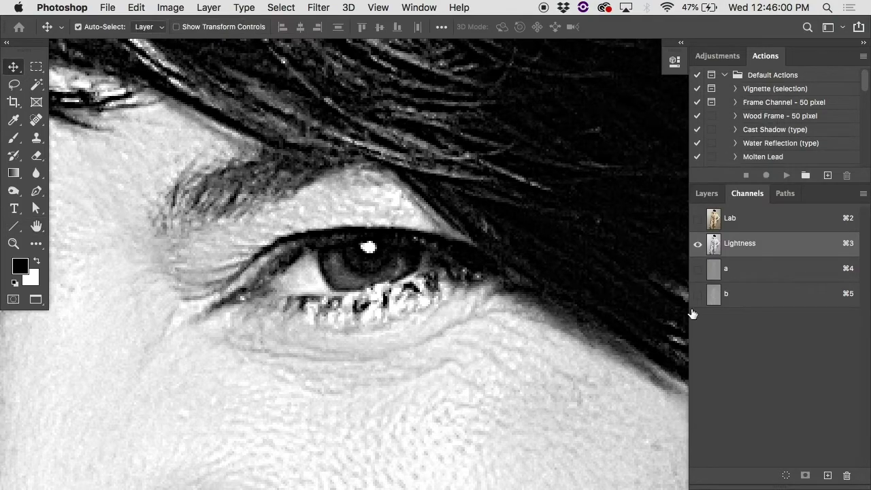
click(756, 219)
Toggle the visibility of Layer 2 and Layer 3 to compare RGB sharpening with Lightness-channel sharpening around the eye
click(706, 193)
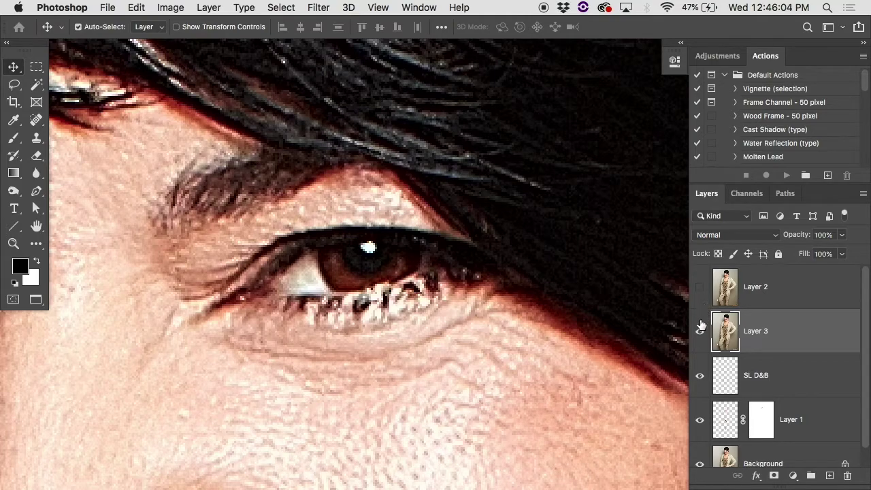
click(700, 289)
click(700, 334)
click(701, 292)
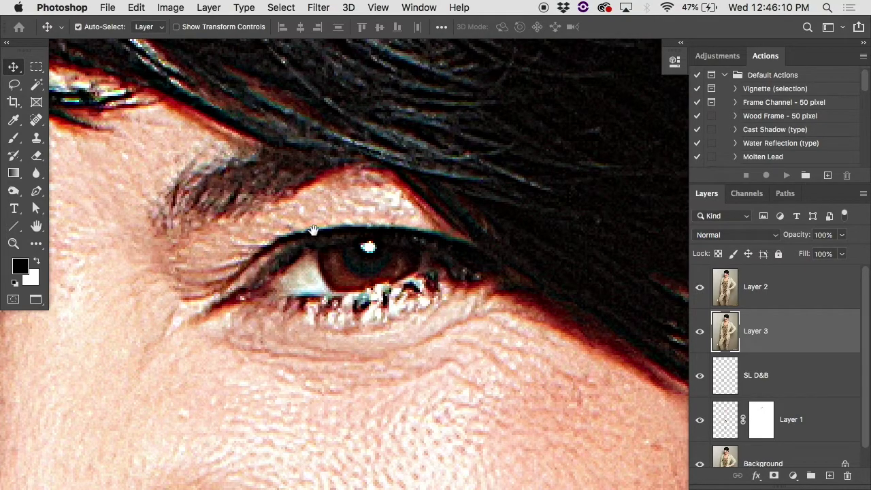
click(701, 285)
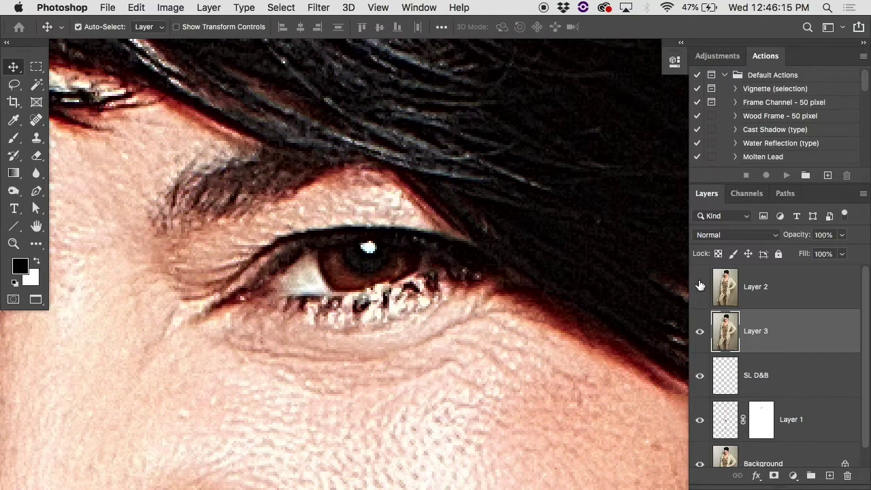